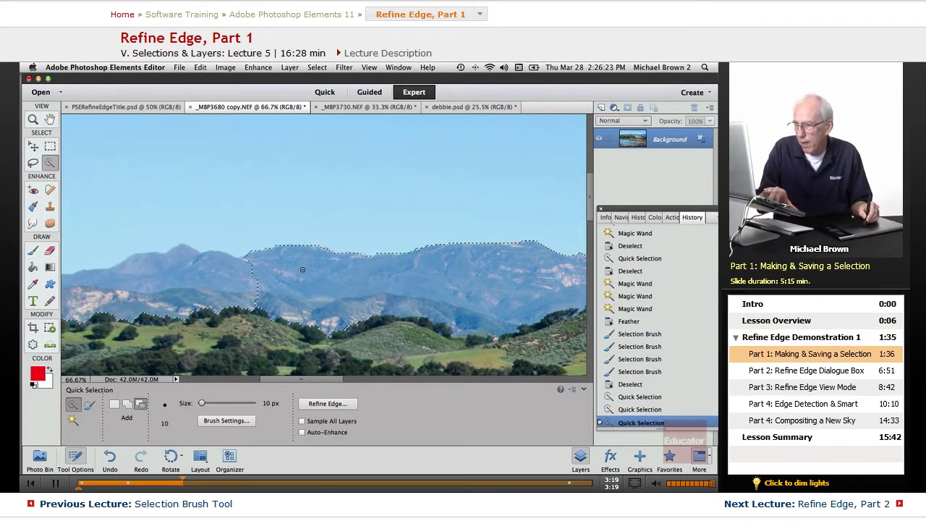
# - Extend the selection over the left ridge and green hills, then deselect everything with Cmd+D
pyautogui.moveTo(234, 271); pyautogui.dragTo(183, 269)
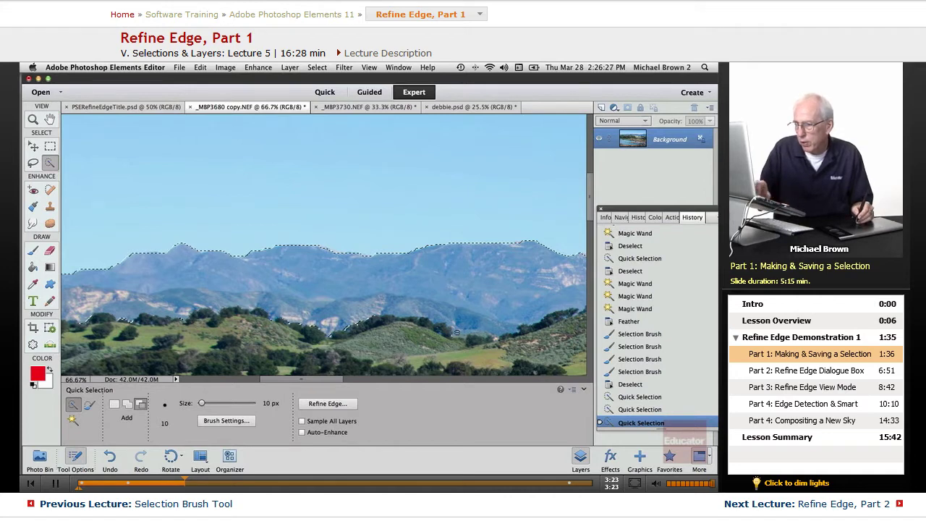
pyautogui.moveTo(456, 332); pyautogui.dragTo(379, 343)
pyautogui.scroll(-1, 321, 347)
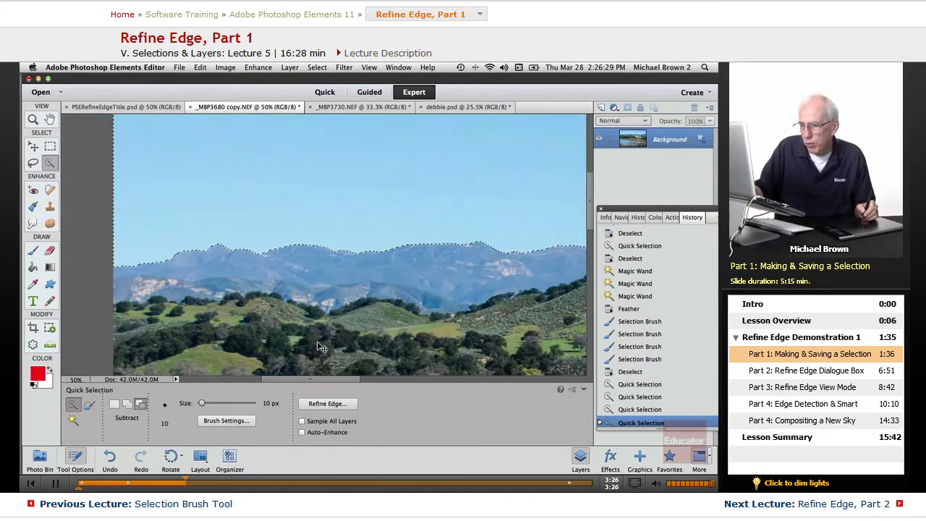
pyautogui.scroll(-1, 322, 347)
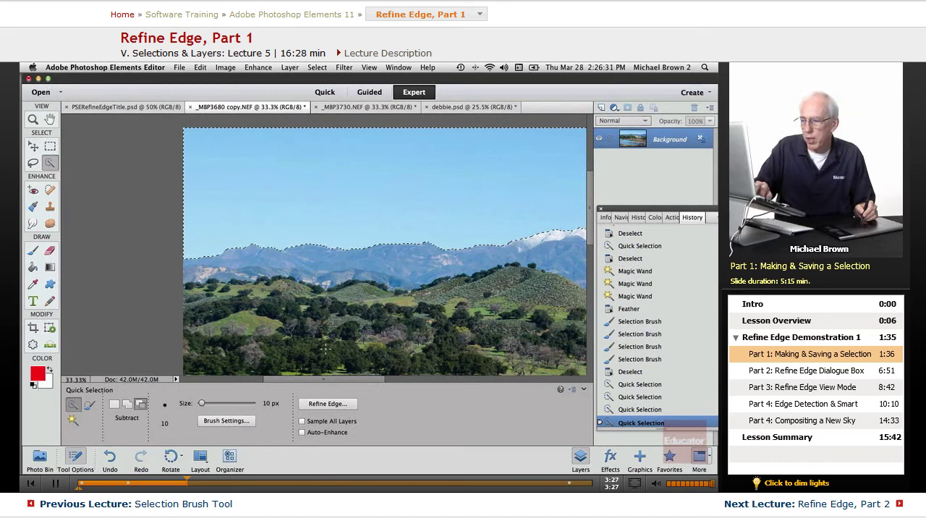
pyautogui.press('super+d')
pyautogui.scroll(-1, 332, 341)
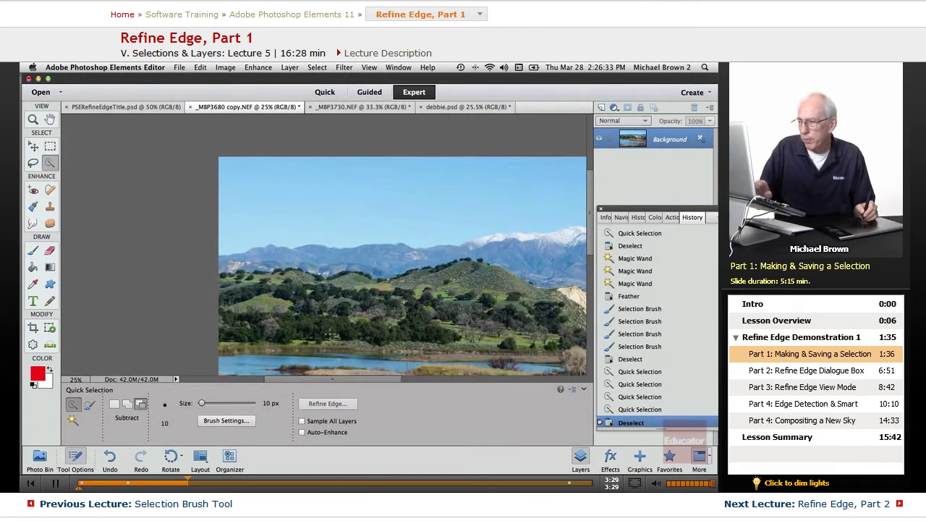
# - Switch to the Magic Wand and set its Tolerance to 25
pyautogui.moveTo(389, 292); pyautogui.dragTo(242, 287)
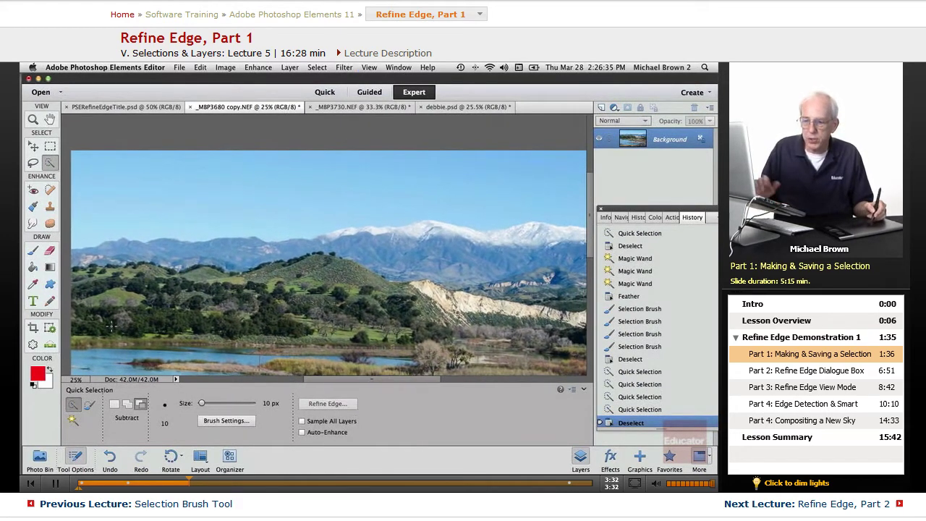
pyautogui.click(72, 420)
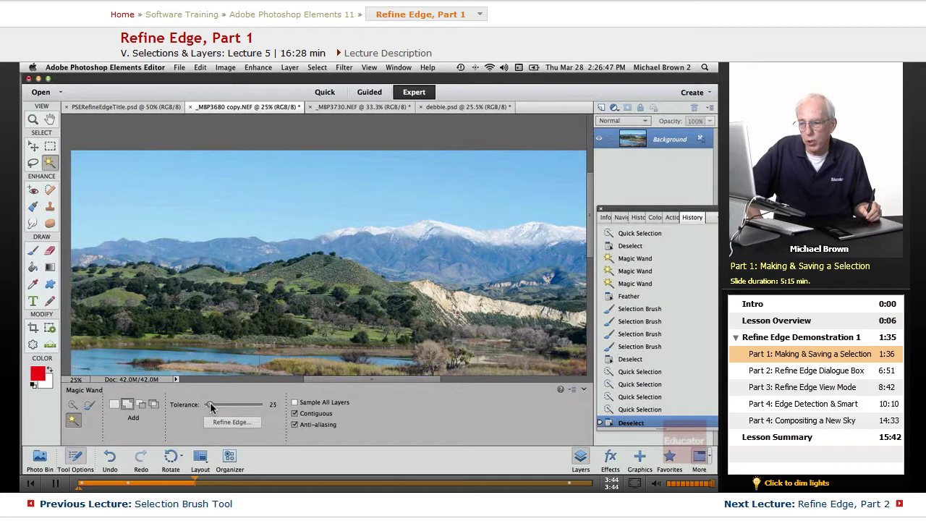
pyautogui.moveTo(210, 405); pyautogui.dragTo(216, 408)
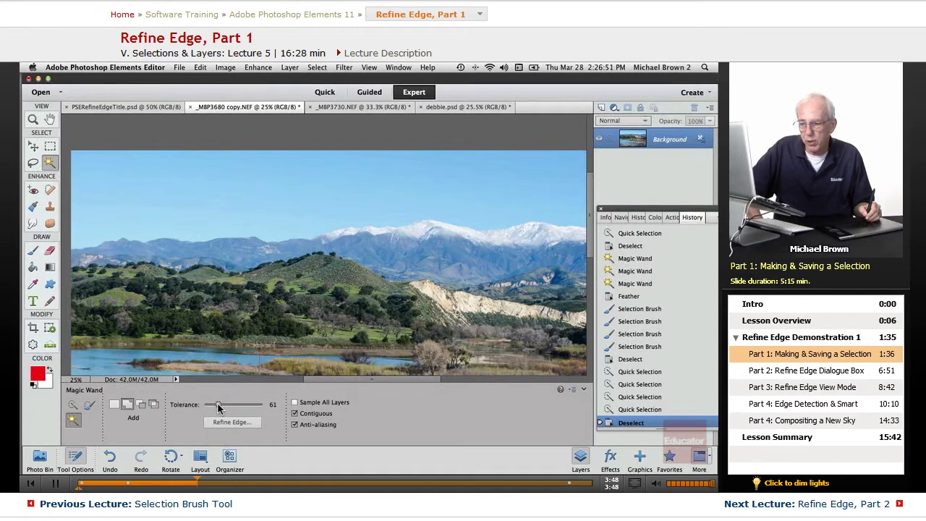
pyautogui.moveTo(219, 408); pyautogui.dragTo(212, 414)
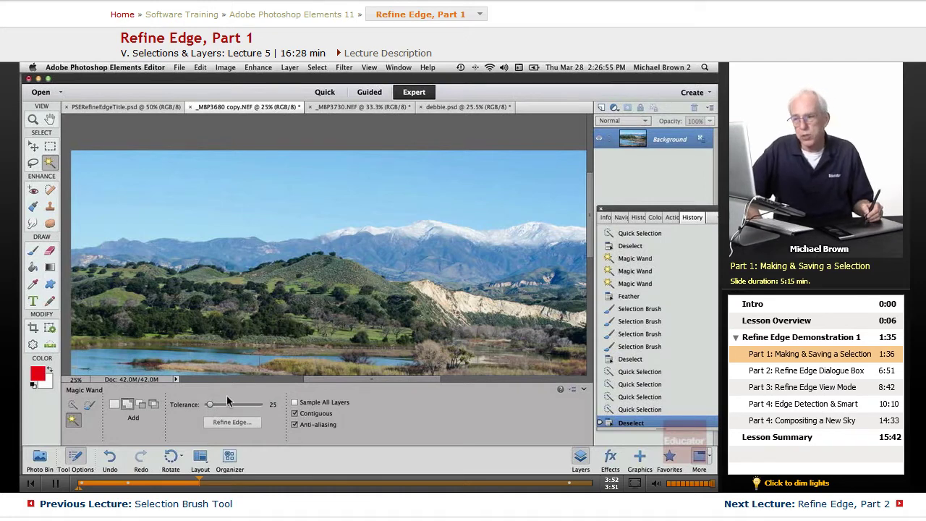
# - Select the sky, adding the missed area near the horizon and the top-right corner
pyautogui.click(328, 191)
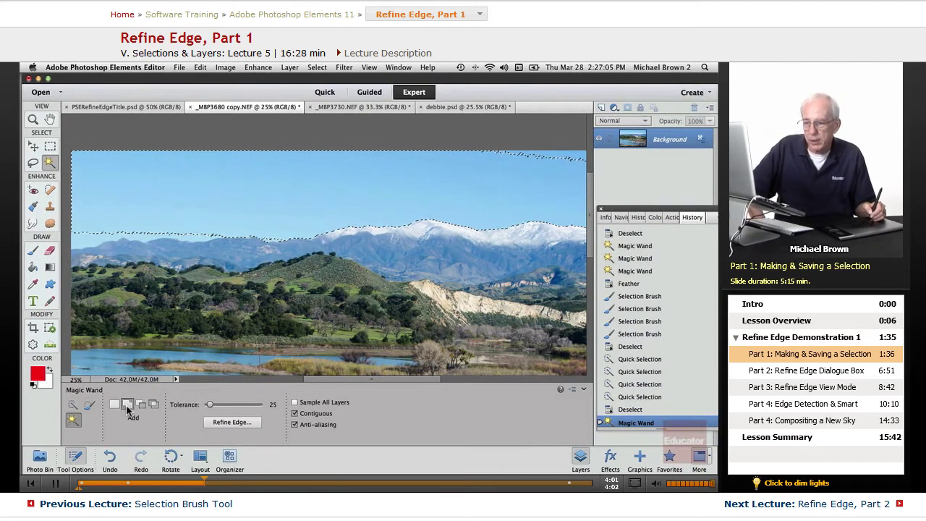
pyautogui.click(91, 230)
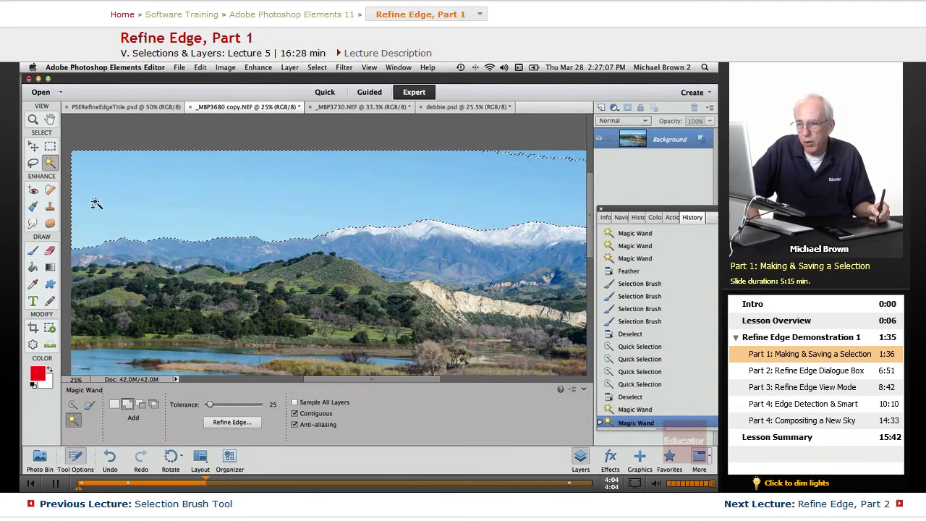
pyautogui.click(569, 158)
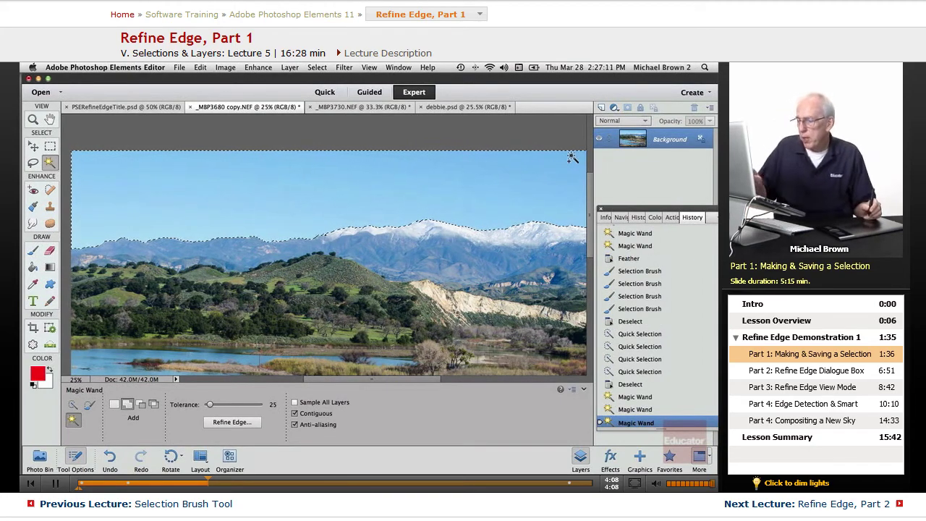
pyautogui.hotkey('ctrl', '+')
pyautogui.hotkey('ctrl', '+')
pyautogui.hotkey('ctrl', '+')
pyautogui.hotkey('ctrl', '+')
pyautogui.hotkey('ctrl', '+')
pyautogui.hotkey('ctrl', '+')
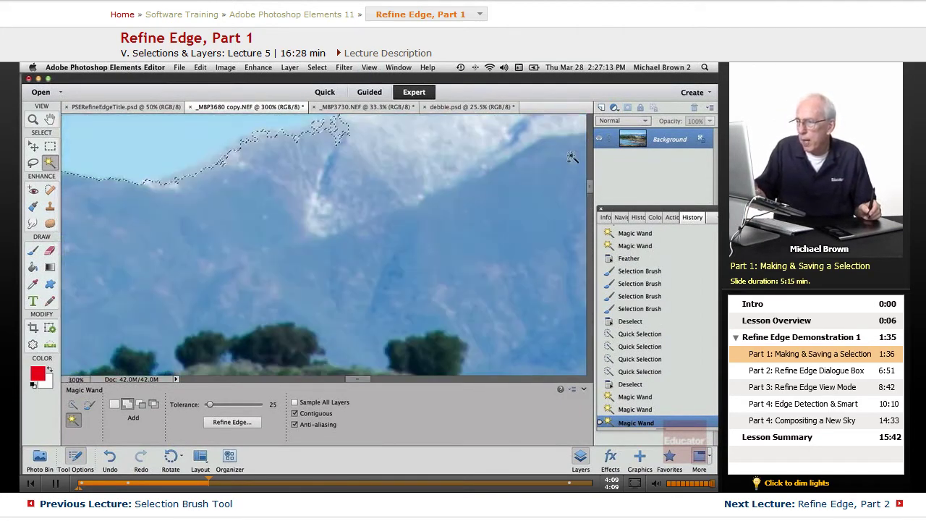
# - Subtract the stray mountain area from the sky selection using a 4 px Quick Selection brush
pyautogui.moveTo(241, 231); pyautogui.dragTo(293, 344)
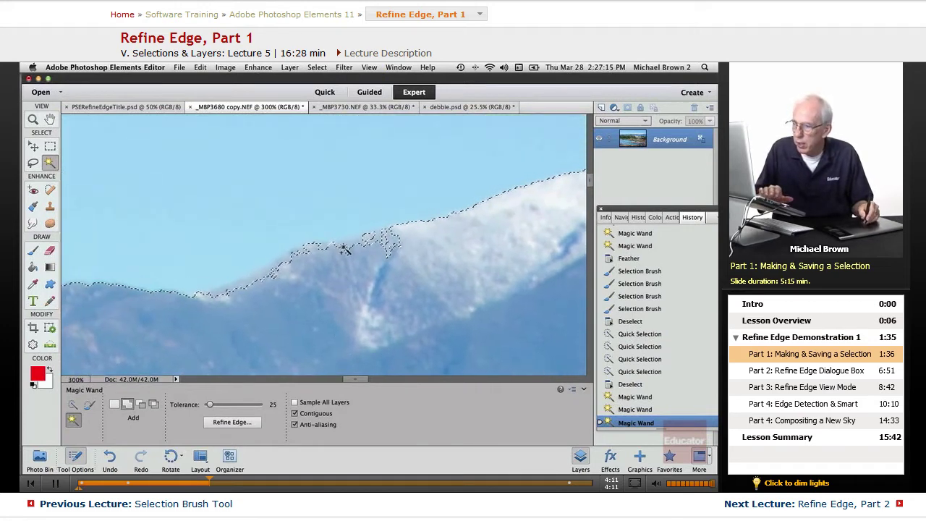
pyautogui.click(72, 405)
pyautogui.press('[')
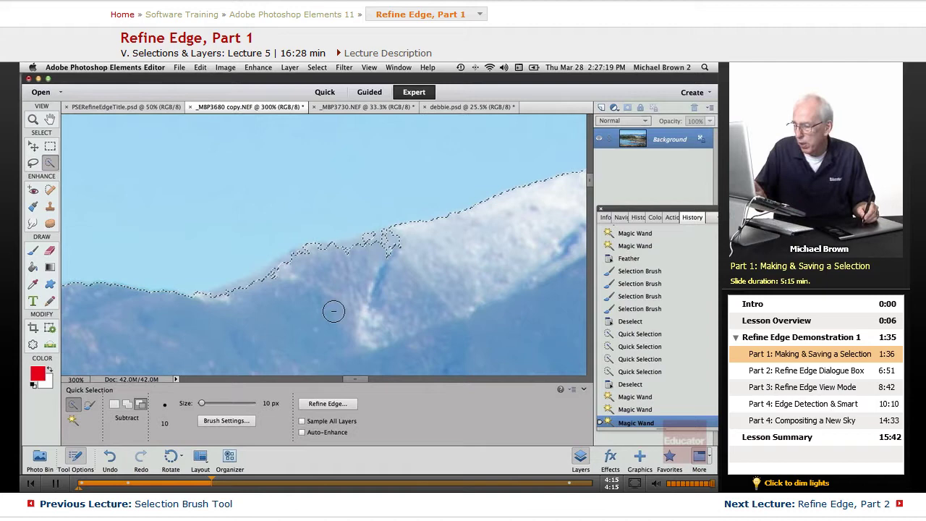
pyautogui.press('[')
pyautogui.press('[')
pyautogui.press('[')
pyautogui.press('[')
pyautogui.press('[')
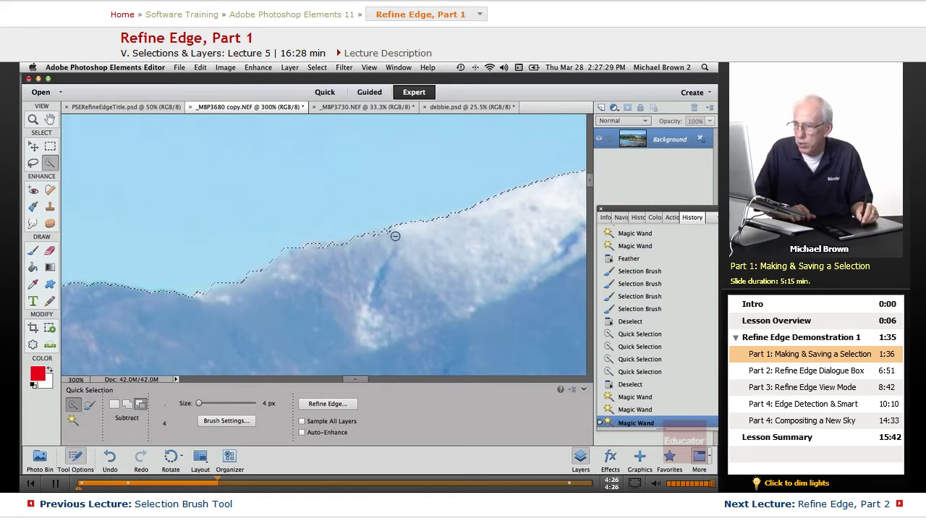
pyautogui.click(268, 348)
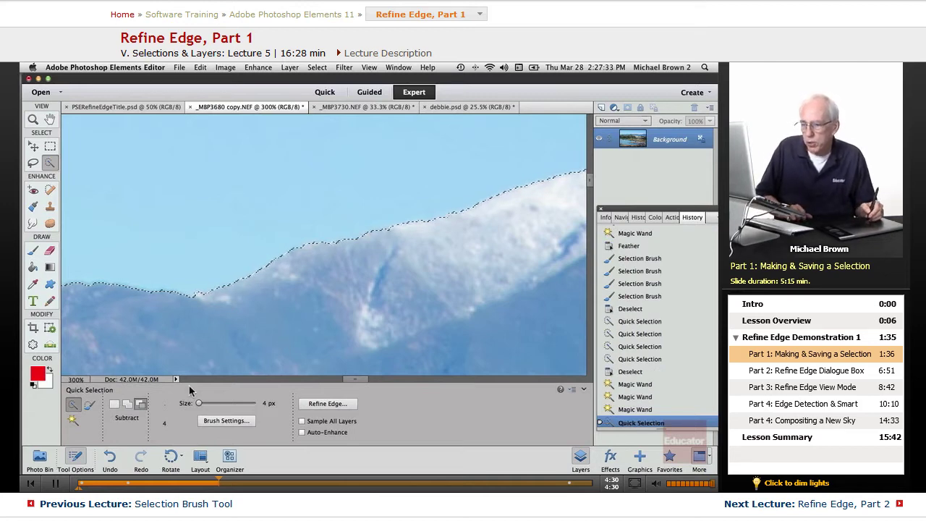
# - Choose the Selection Brush and show the sky selection as a red Mask overlay
pyautogui.click(89, 404)
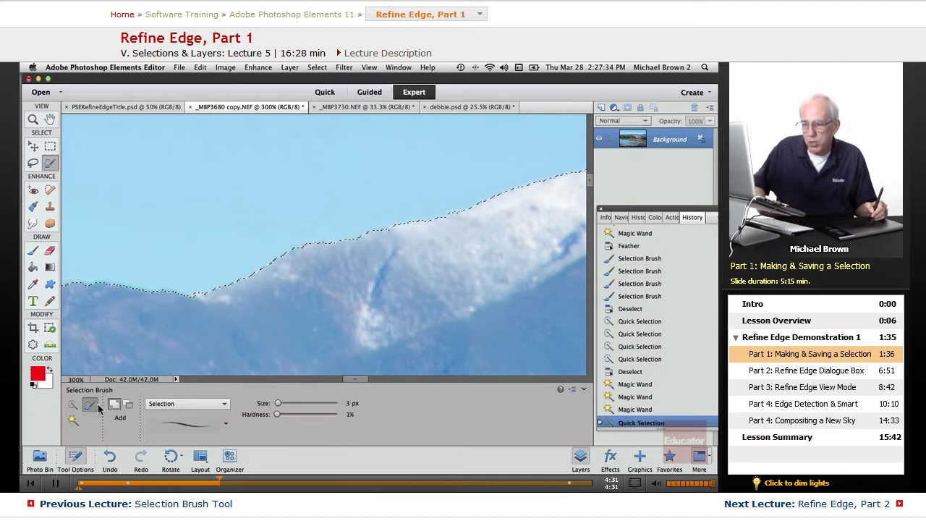
pyautogui.click(172, 404)
pyautogui.click(171, 411)
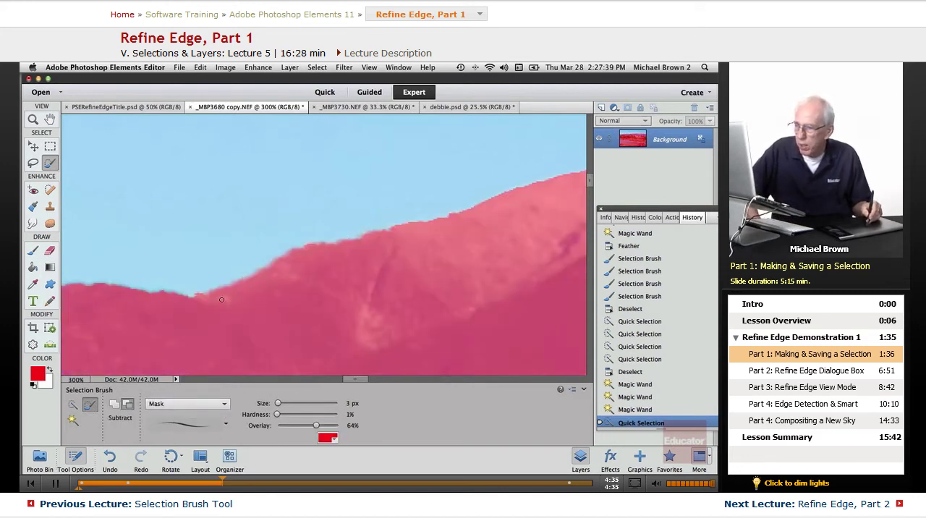
pyautogui.click(166, 404)
pyautogui.click(163, 396)
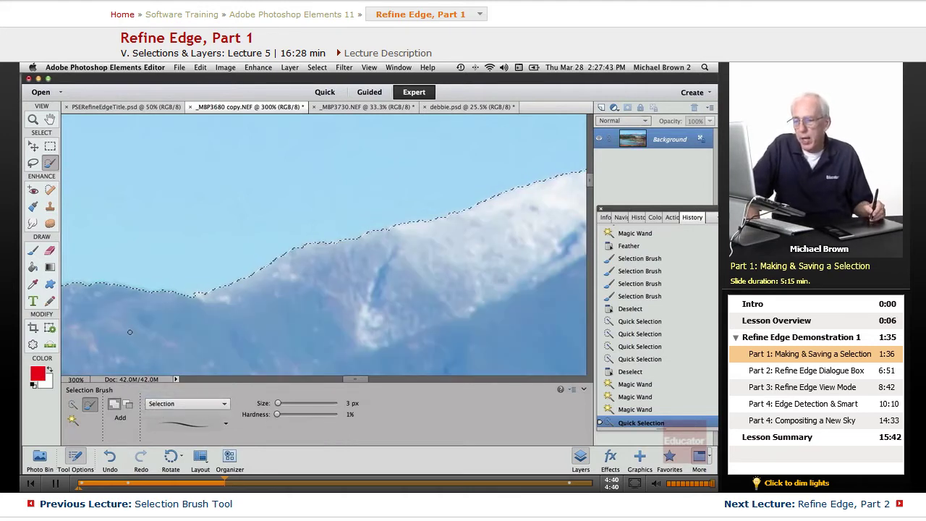
pyautogui.click(164, 404)
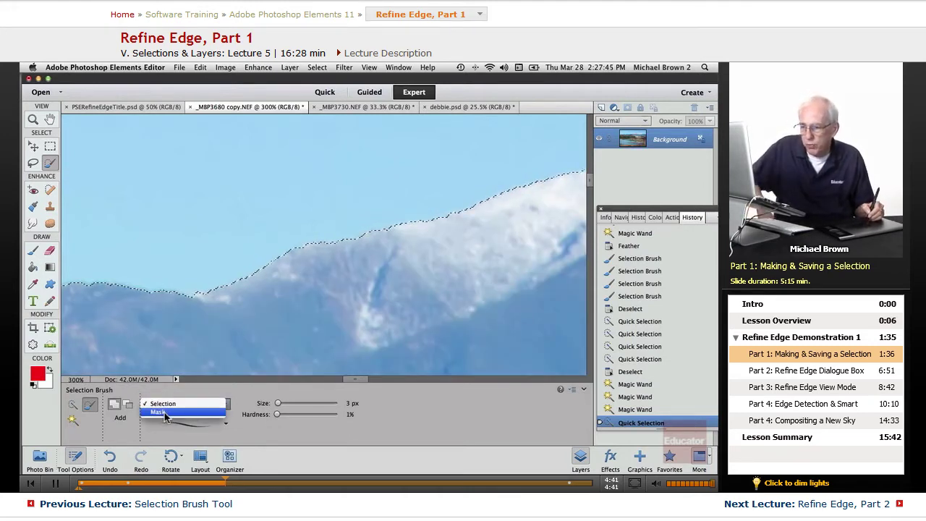
pyautogui.click(162, 412)
# - Zoom in on the snowy ridge and switch the Selection Brush view back to Selection
pyautogui.moveTo(410, 319); pyautogui.dragTo(395, 316)
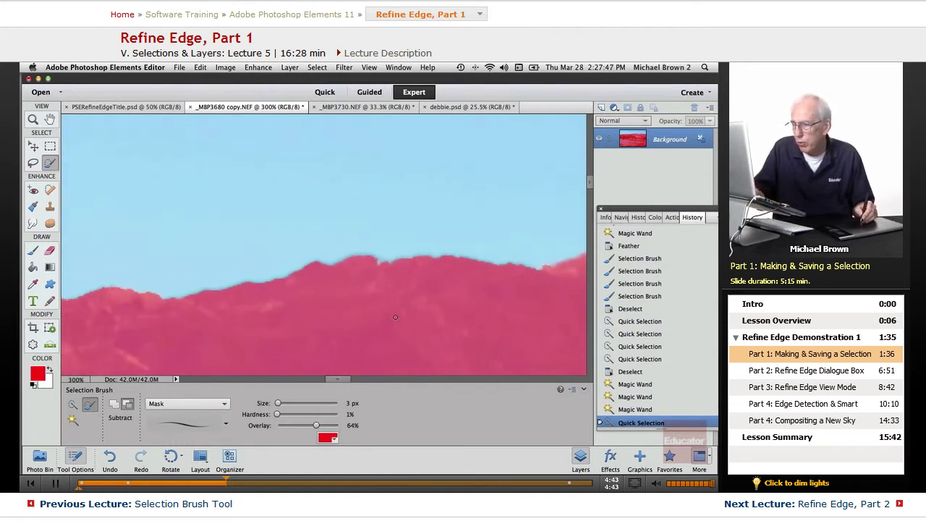
pyautogui.press('super+equal')
pyautogui.press('super+equal')
pyautogui.press('super+equal')
pyautogui.press('super+equal')
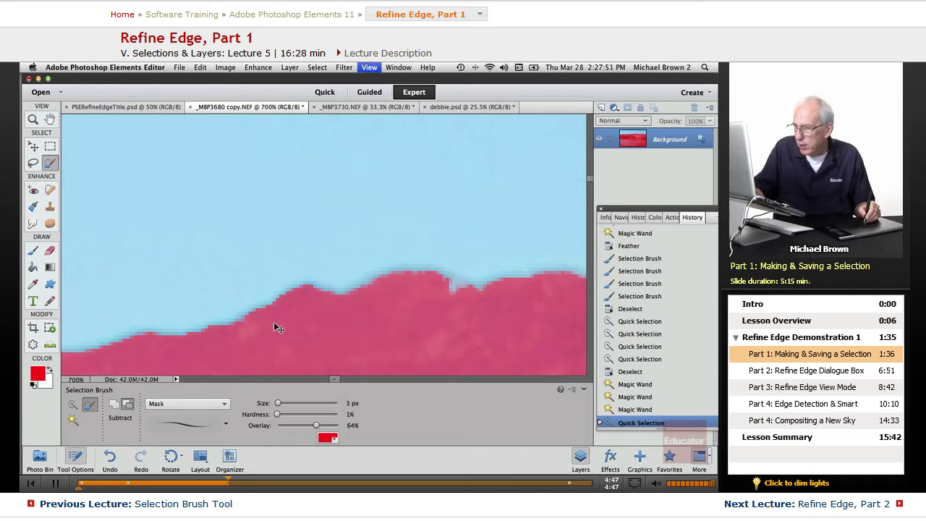
pyautogui.press('super+minus')
pyautogui.press('super+minus')
pyautogui.press('super+minus')
pyautogui.press('super+minus')
pyautogui.press('super+minus')
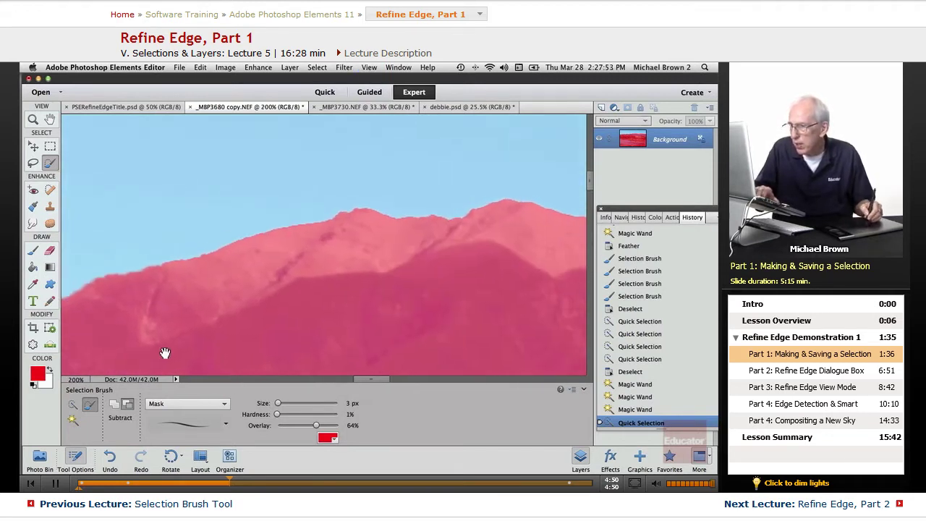
pyautogui.press('super+equal')
pyautogui.press('super+equal')
pyautogui.press('super+equal')
pyautogui.press('super+equal')
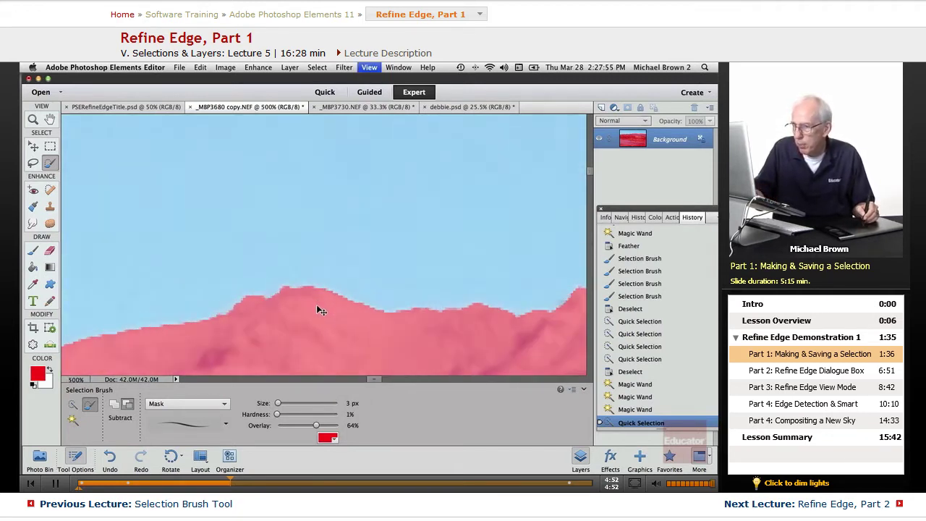
pyautogui.moveTo(328, 343); pyautogui.dragTo(339, 270)
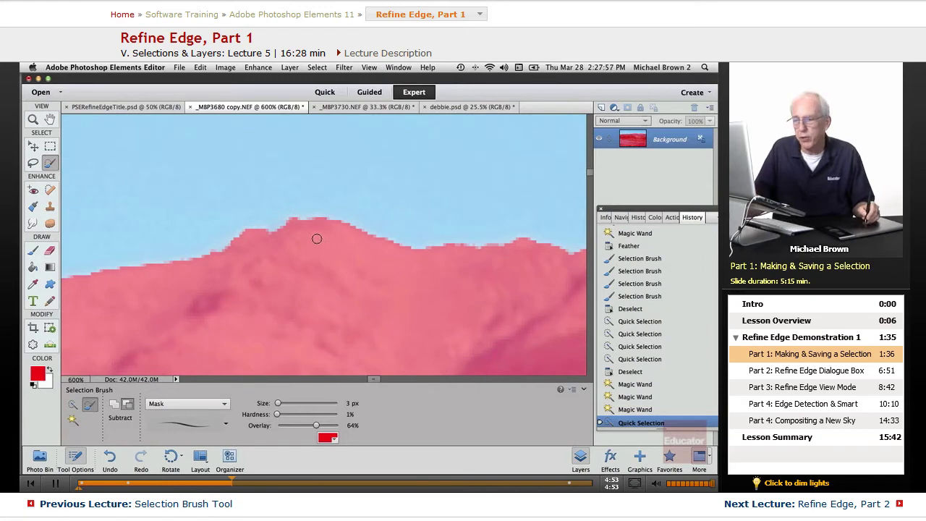
pyautogui.click(166, 403)
pyautogui.click(167, 394)
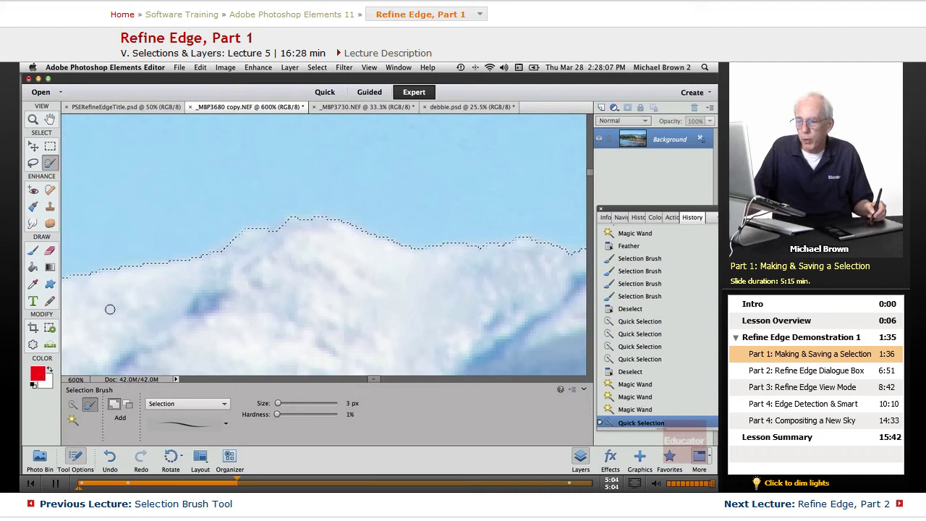
# - Cycle through Quick Selection, Magic Wand and Lasso, ending on the Magic Wand
pyautogui.click(73, 404)
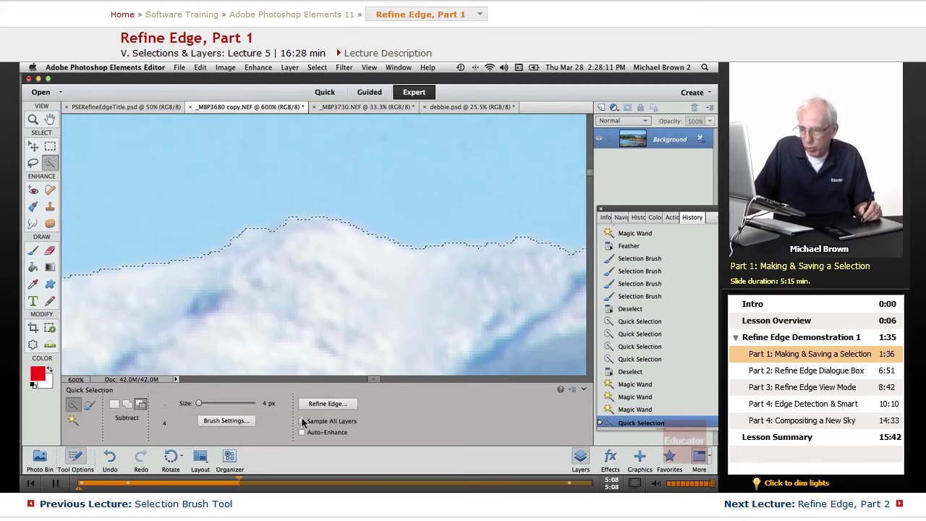
pyautogui.click(73, 419)
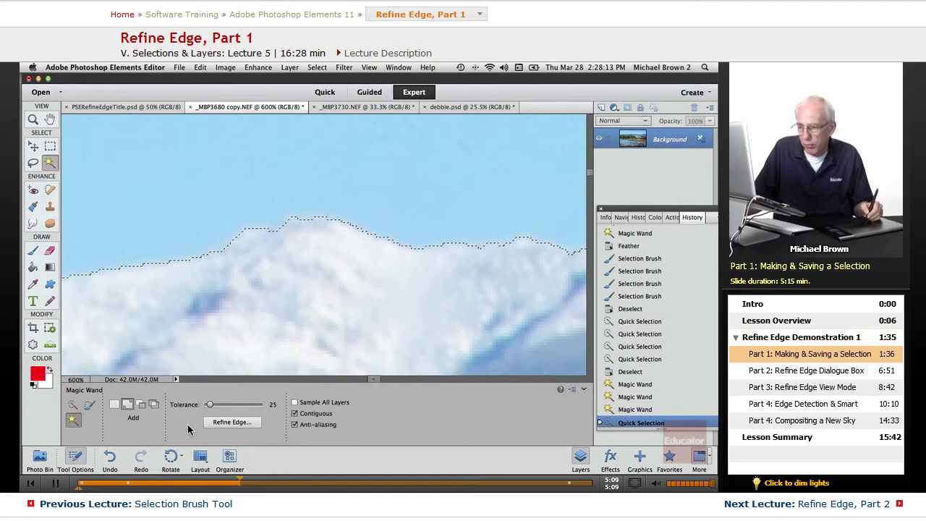
pyautogui.click(33, 164)
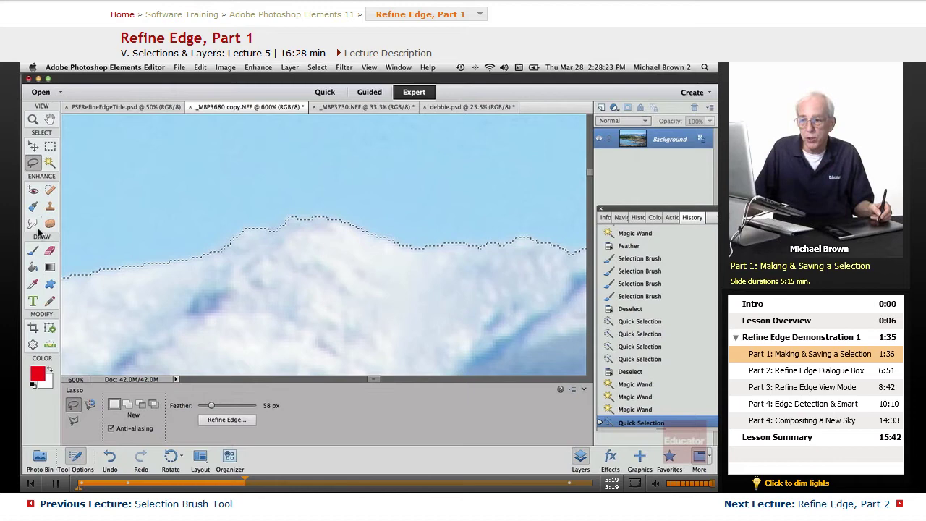
pyautogui.click(50, 163)
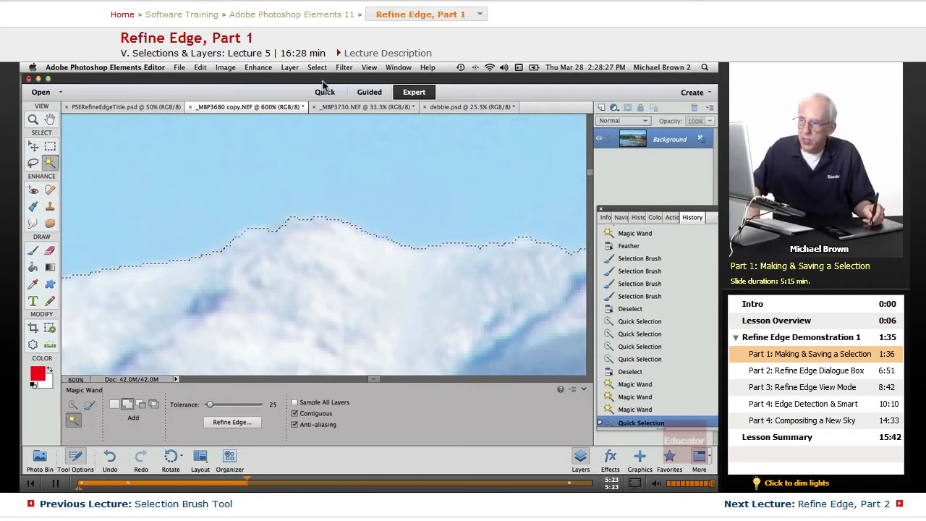
# - Apply a 1 pixel Feather, comparing before and after in History
pyautogui.click(318, 68)
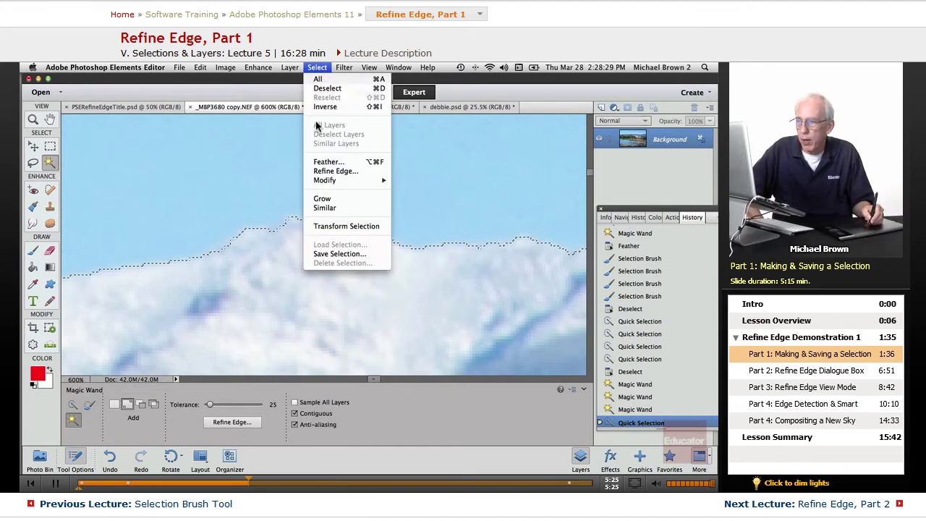
pyautogui.click(319, 162)
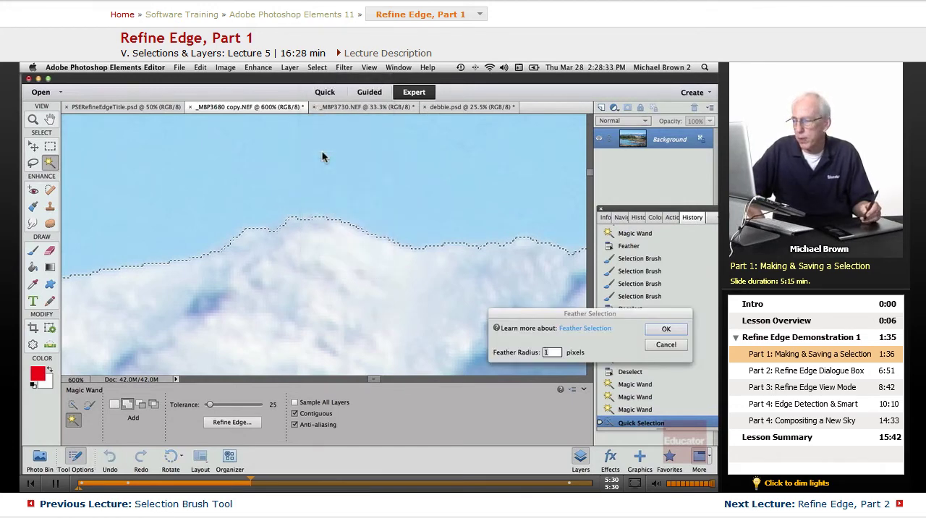
pyautogui.click(656, 331)
pyautogui.click(665, 329)
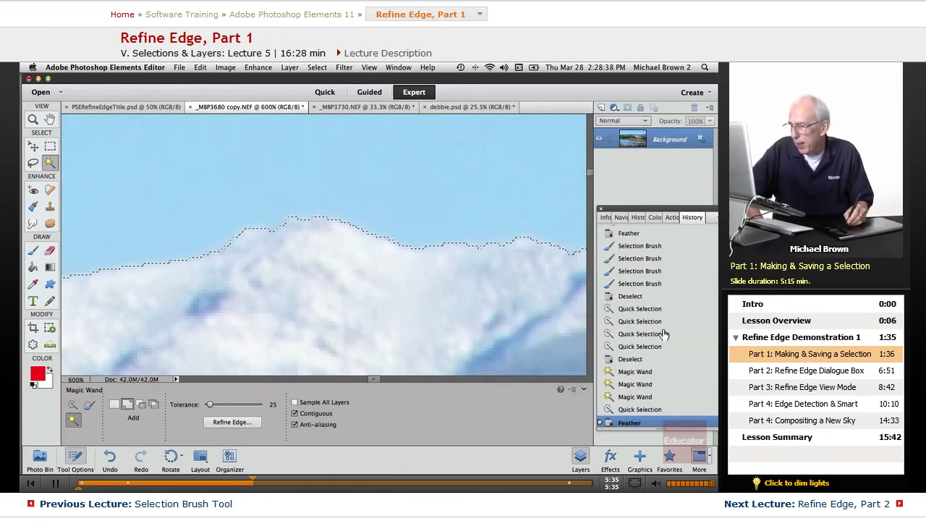
pyautogui.click(654, 334)
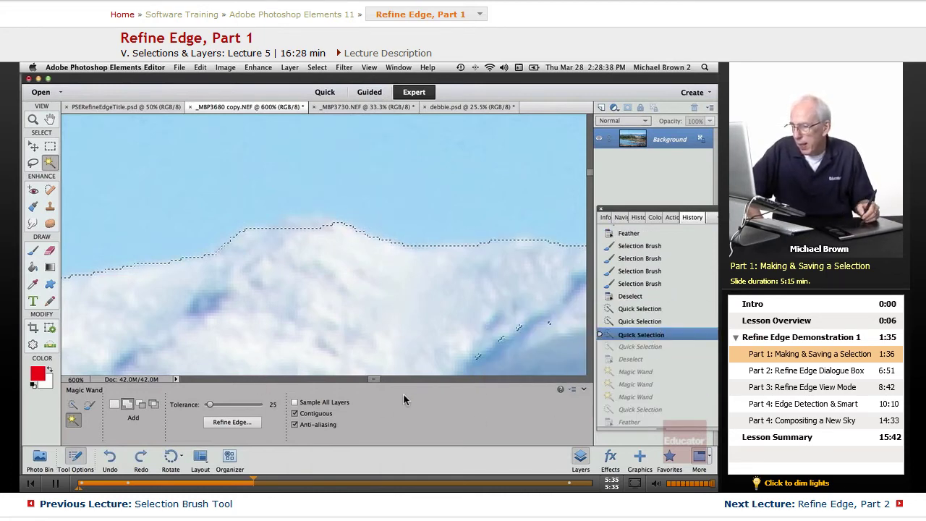
pyautogui.click(629, 422)
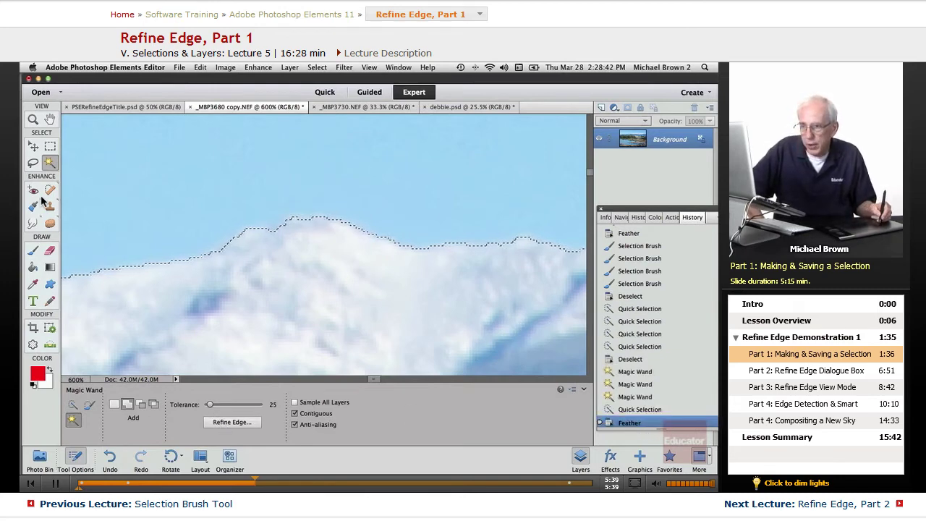
# - Show the feathered ridge edge as a red Mask and pan along it at 400%
pyautogui.click(87, 408)
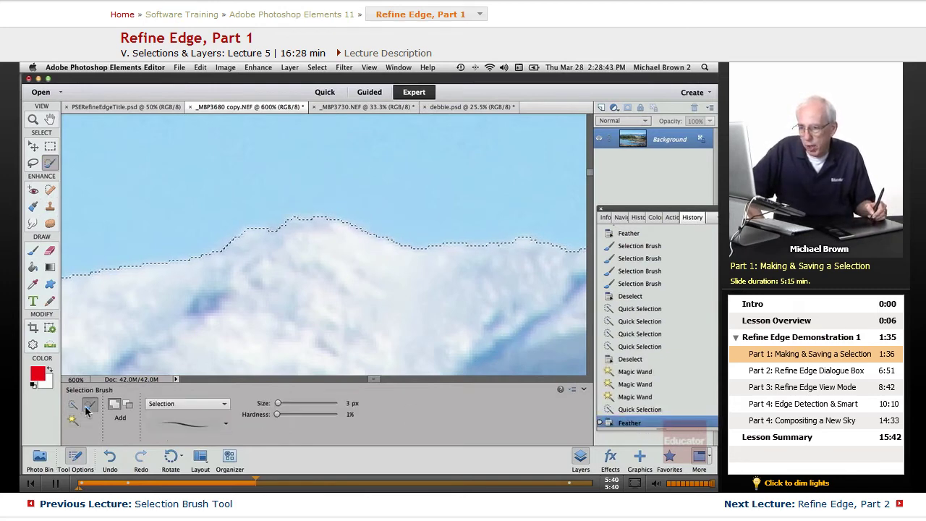
pyautogui.click(186, 403)
pyautogui.click(208, 414)
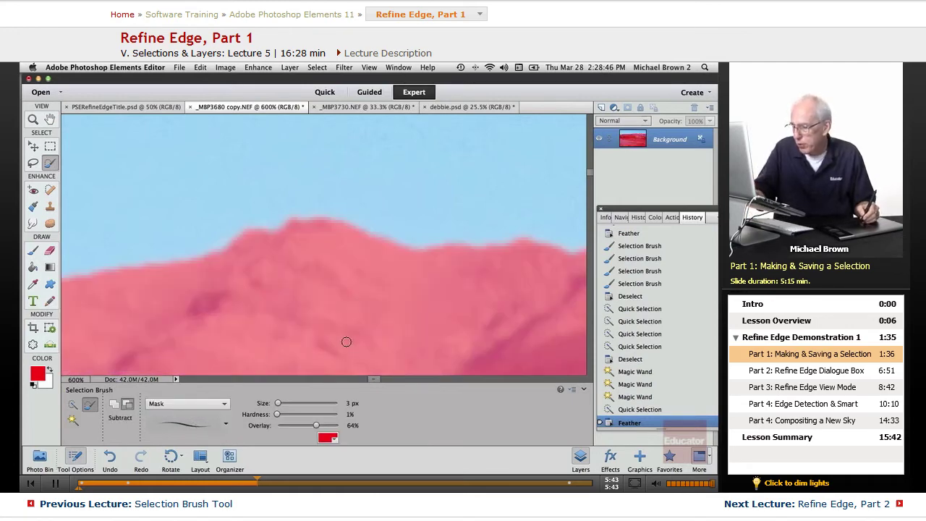
pyautogui.moveTo(451, 355)
pyautogui.mouseDown()
pyautogui.moveTo(303, 321)
pyautogui.moveTo(329, 304)
pyautogui.moveTo(176, 270)
pyautogui.moveTo(496, 283)
pyautogui.moveTo(159, 332)
pyautogui.moveTo(173, 322)
pyautogui.mouseUp()
pyautogui.hotkey('ctrl', '-')
pyautogui.hotkey('ctrl', '-')
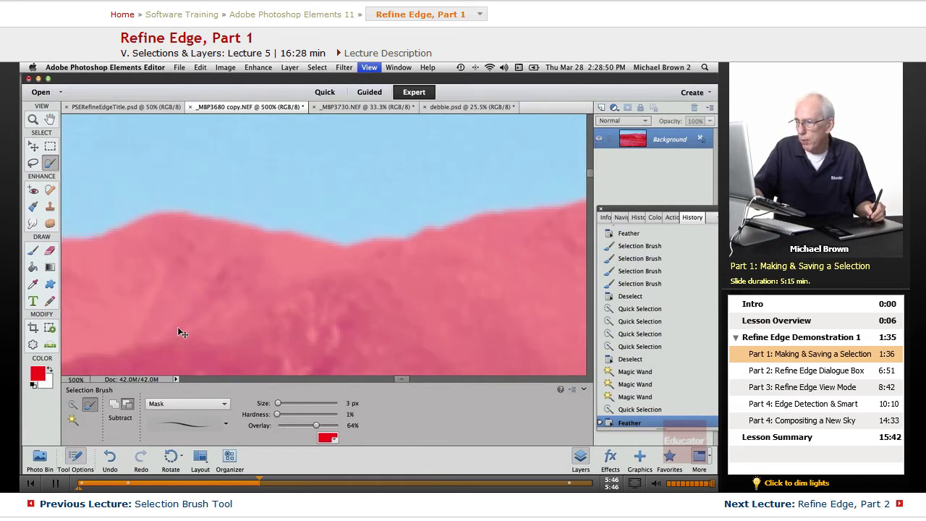
# - Return to the Selection view and fit the whole photo on screen
pyautogui.click(174, 402)
pyautogui.click(174, 396)
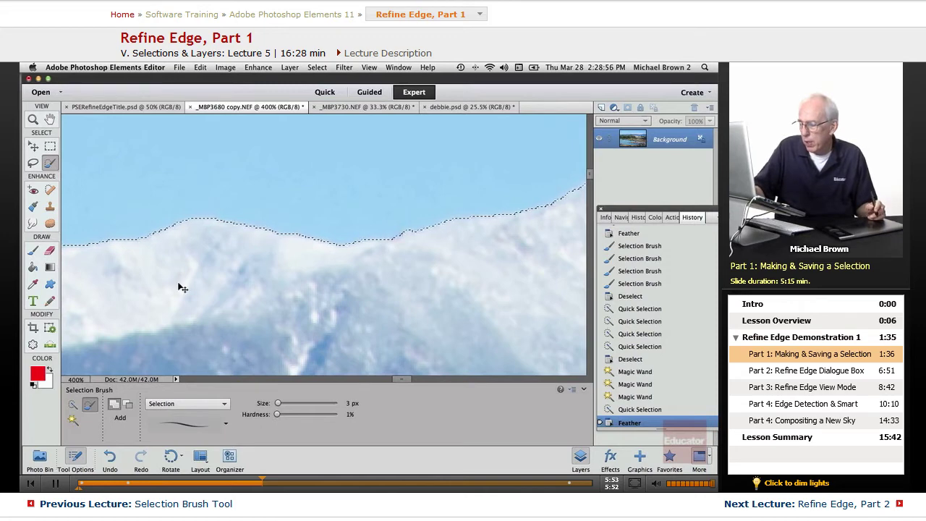
pyautogui.hotkey('ctrl', '0')
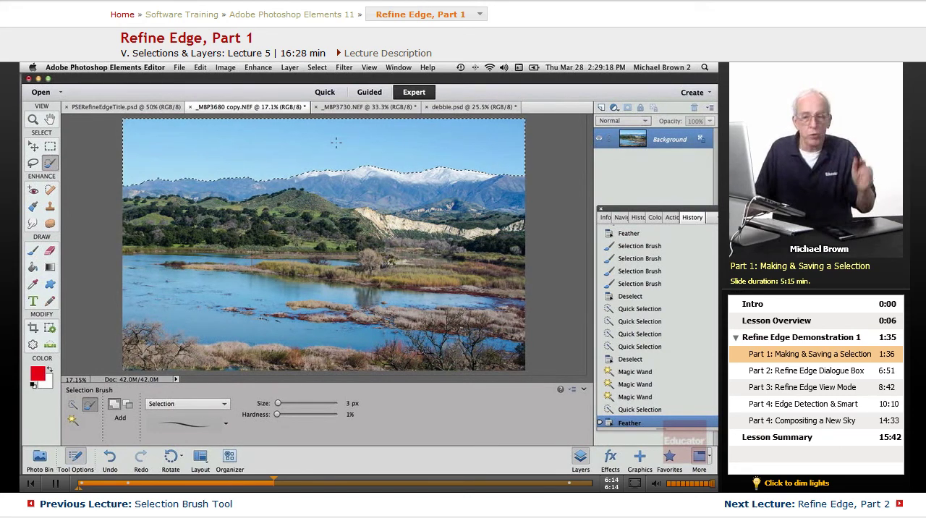
# - Save the sky selection as 'sky with Magic Wand 1 pixel Feather', then deselect it
pyautogui.click(317, 68)
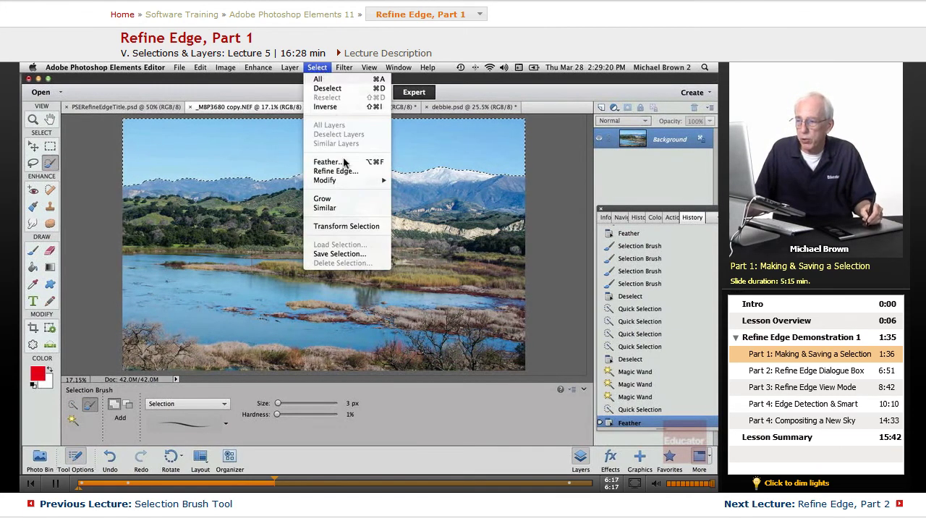
pyautogui.click(355, 258)
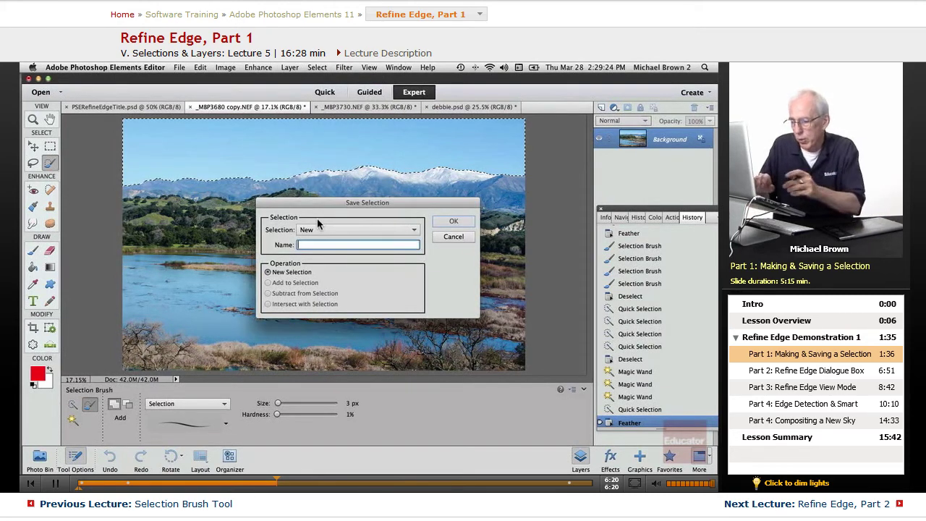
pyautogui.write('sk')
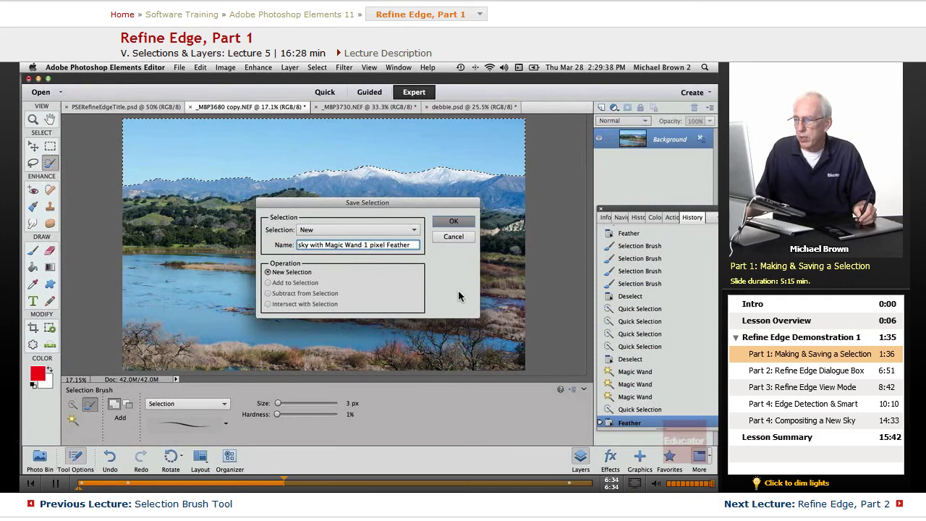
pyautogui.click(437, 224)
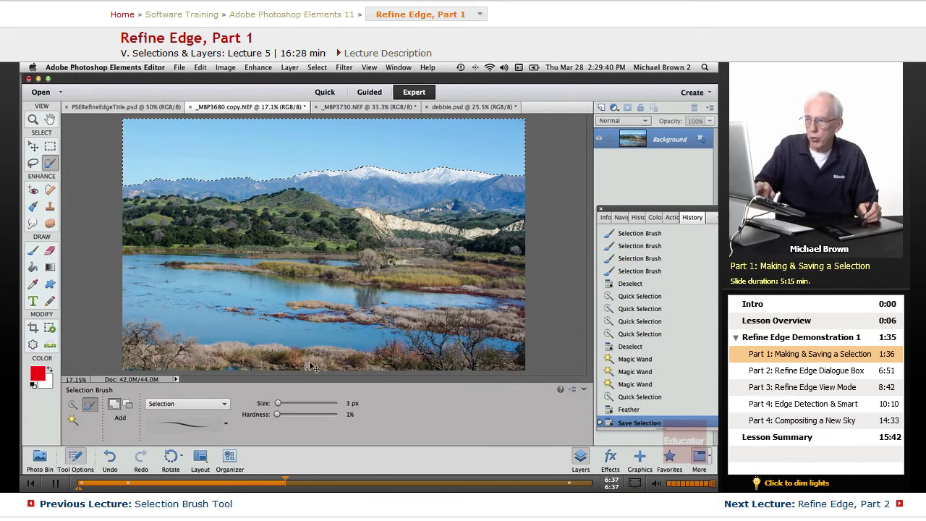
pyautogui.press('super+d')
# - Load the saved 'sky with Magic Wand 1 pixel Feather' selection via Select > Load Selection
pyautogui.click(317, 68)
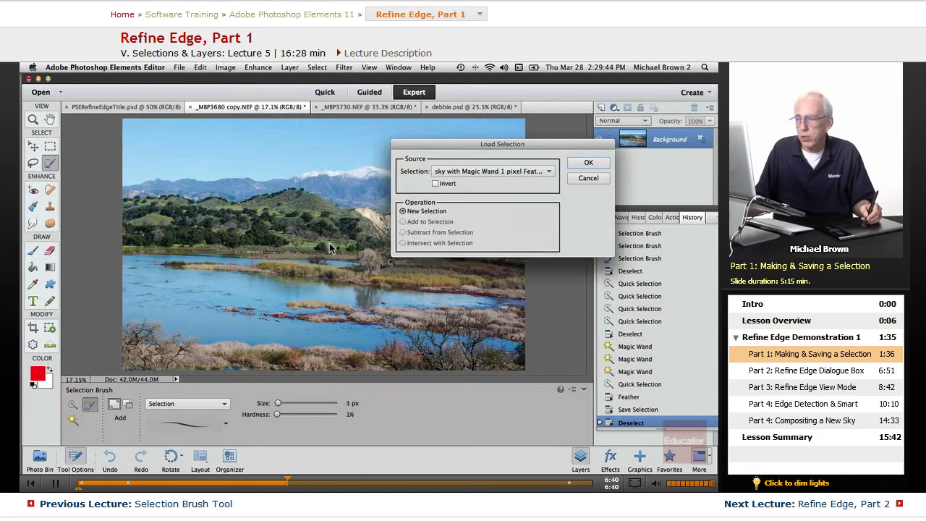
pyautogui.click(327, 245)
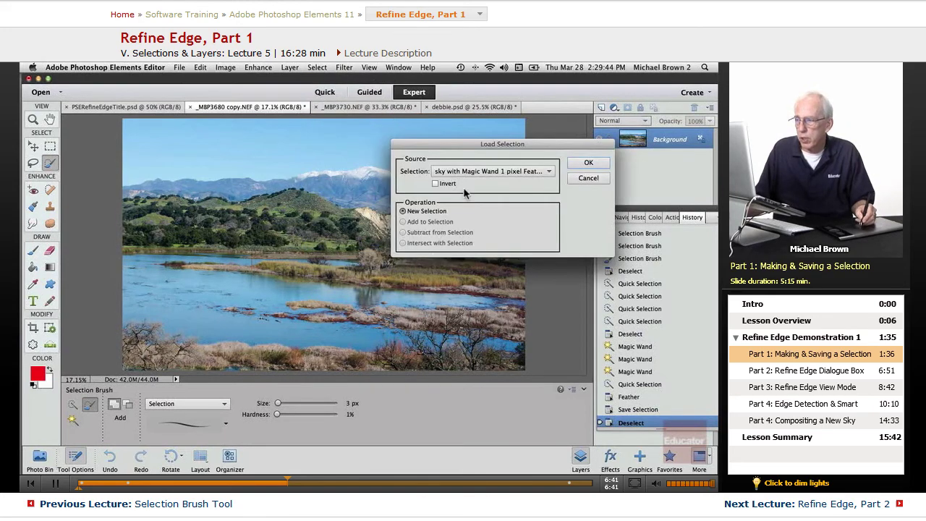
pyautogui.click(587, 163)
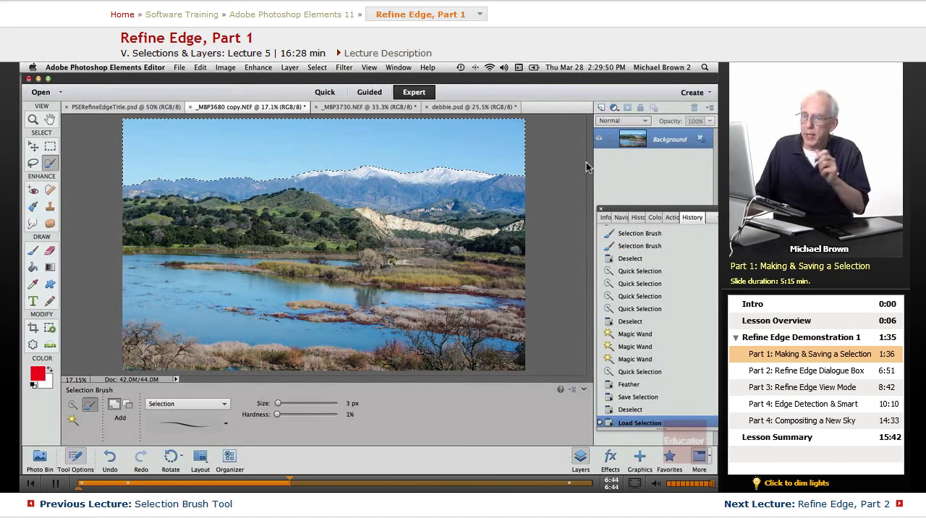